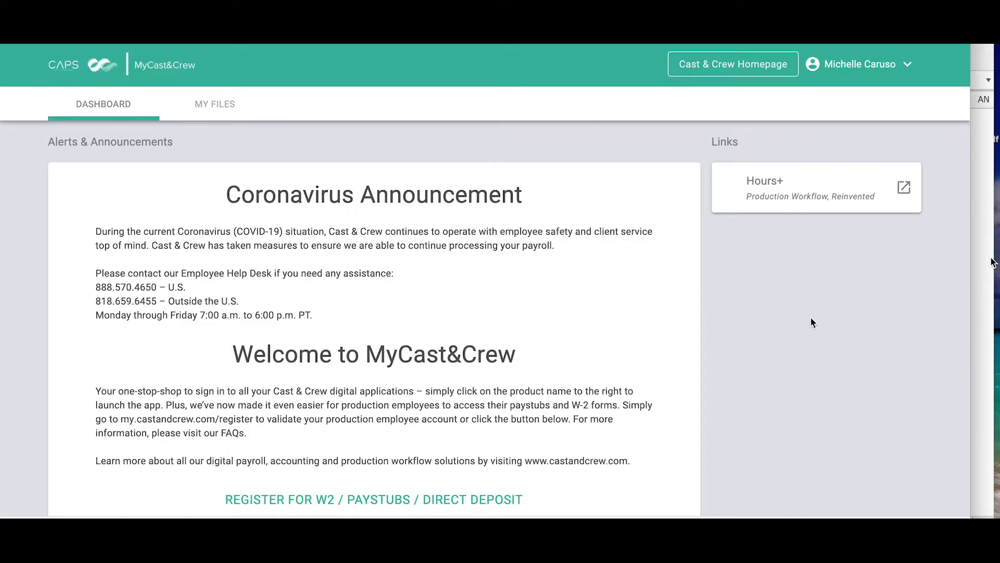
Launch Hours+ and create a THE CONJURING 3 timecard for week ending 09-26-2020 as Construction Buyer
scroll(811, 319, down, 5)
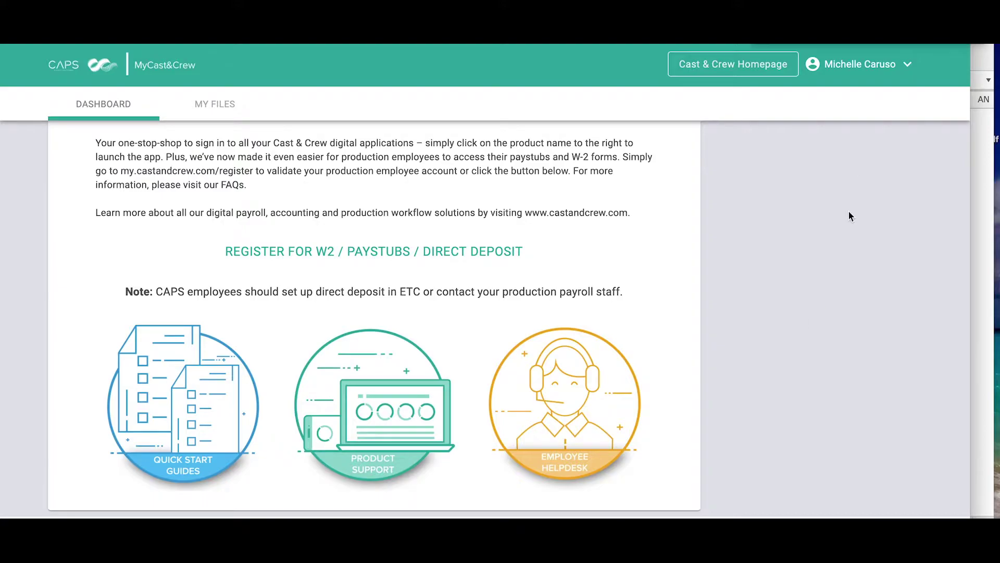
scroll(849, 213, up, 5)
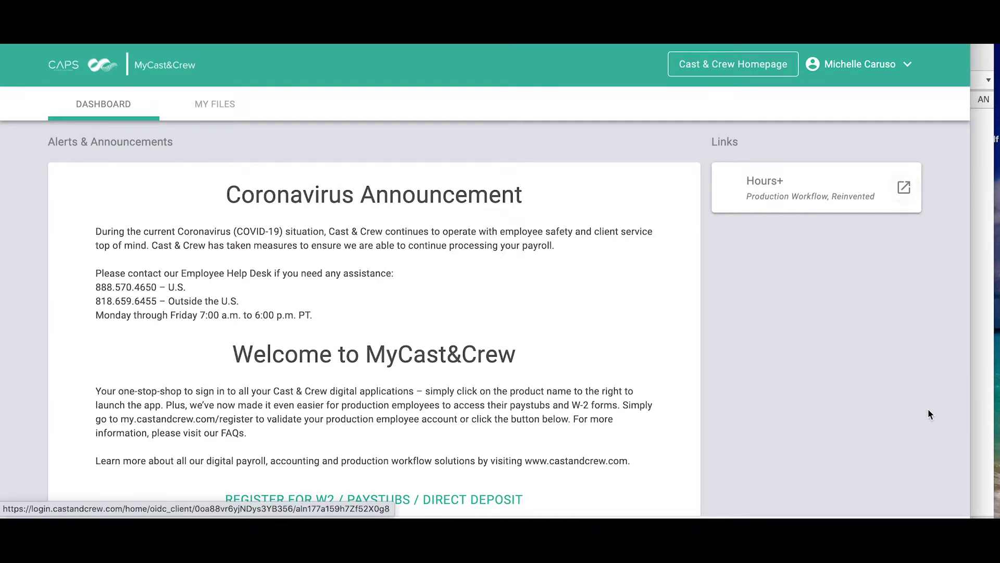
click(906, 199)
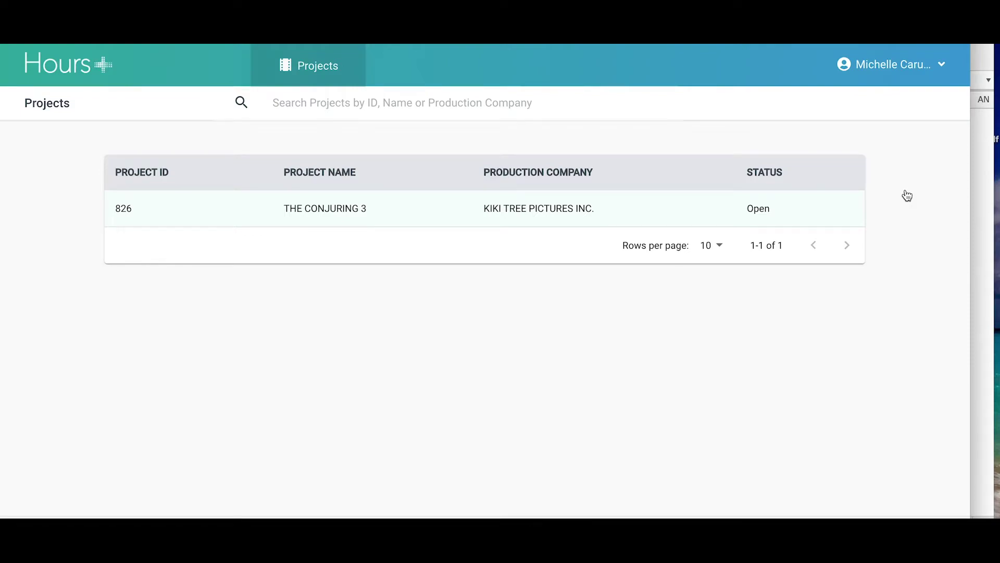
click(630, 209)
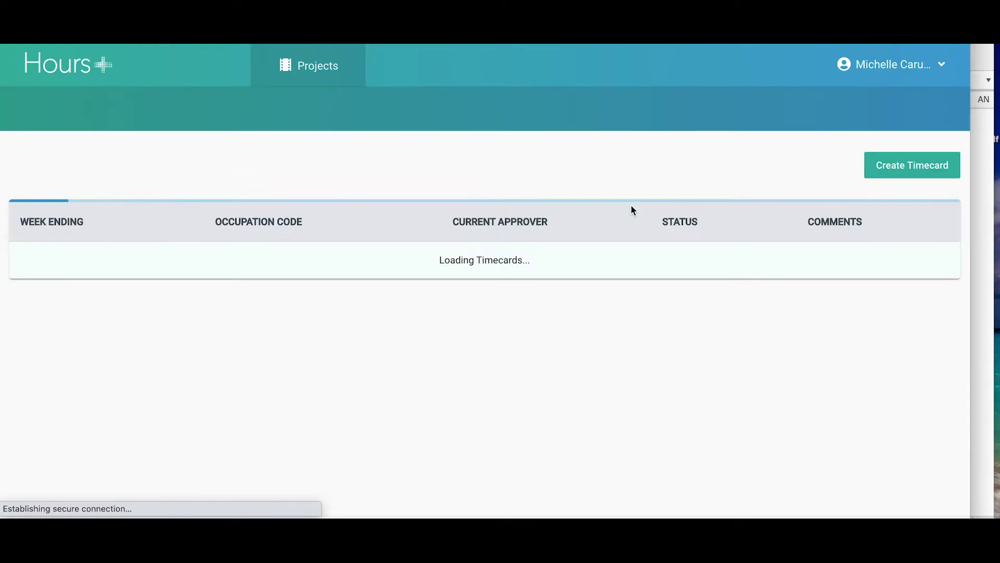
click(887, 165)
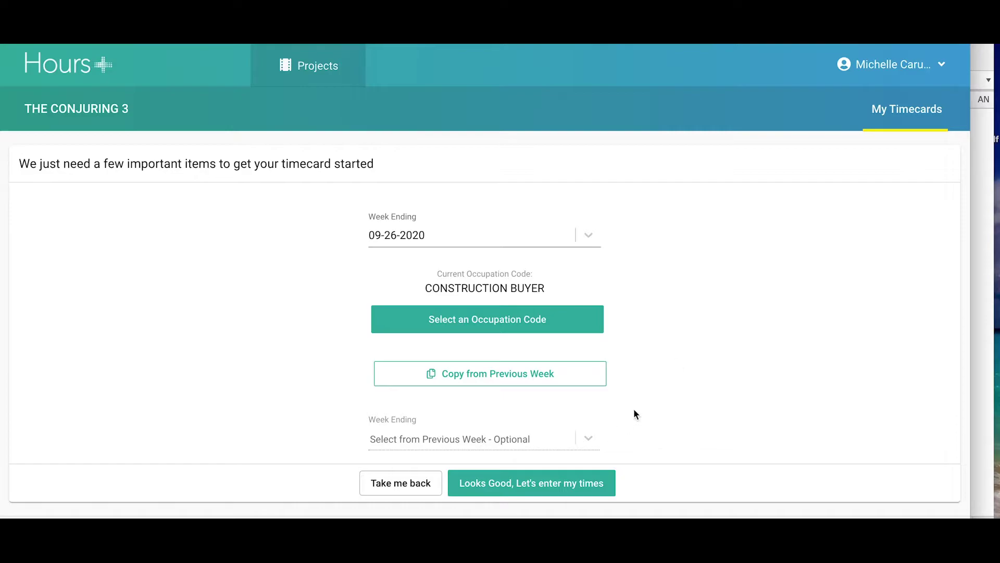
click(572, 480)
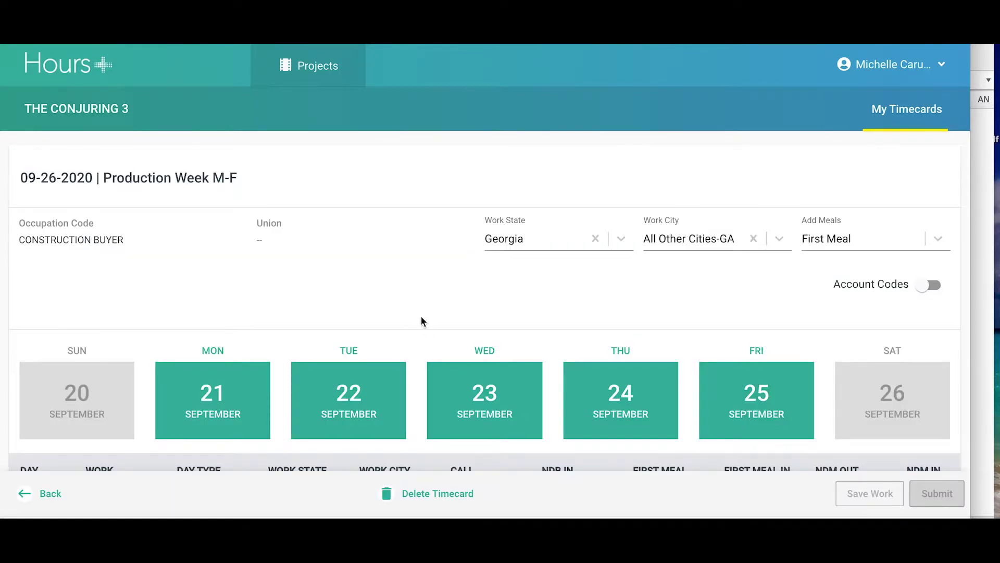
Set Monday's work location to Studio and day type to WORK
scroll(334, 266, down, 5)
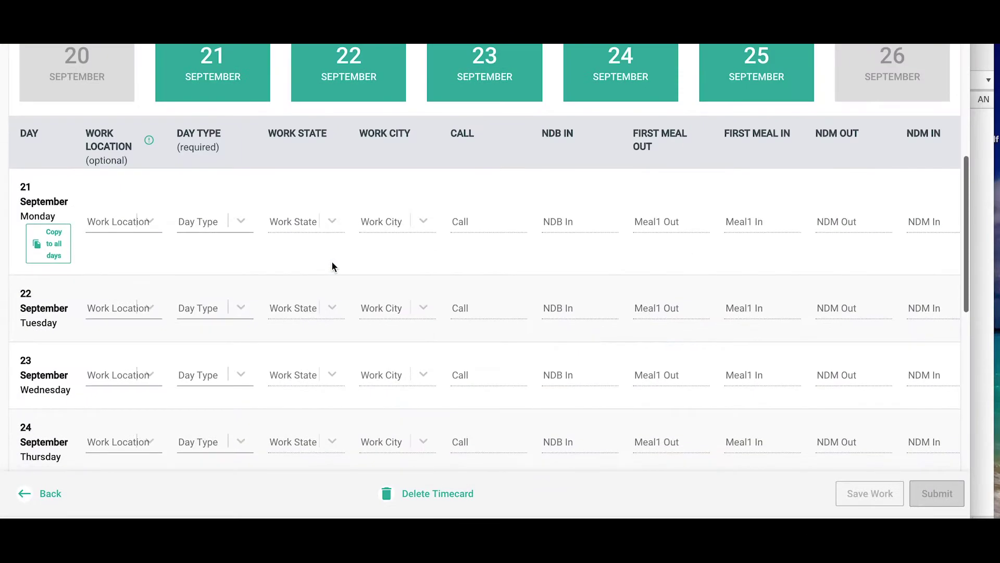
click(149, 223)
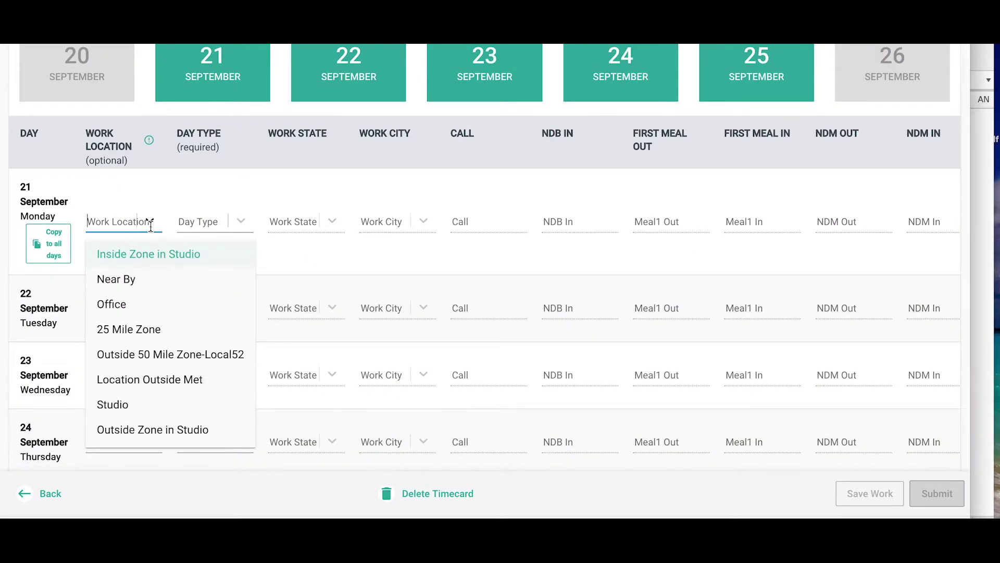
click(136, 405)
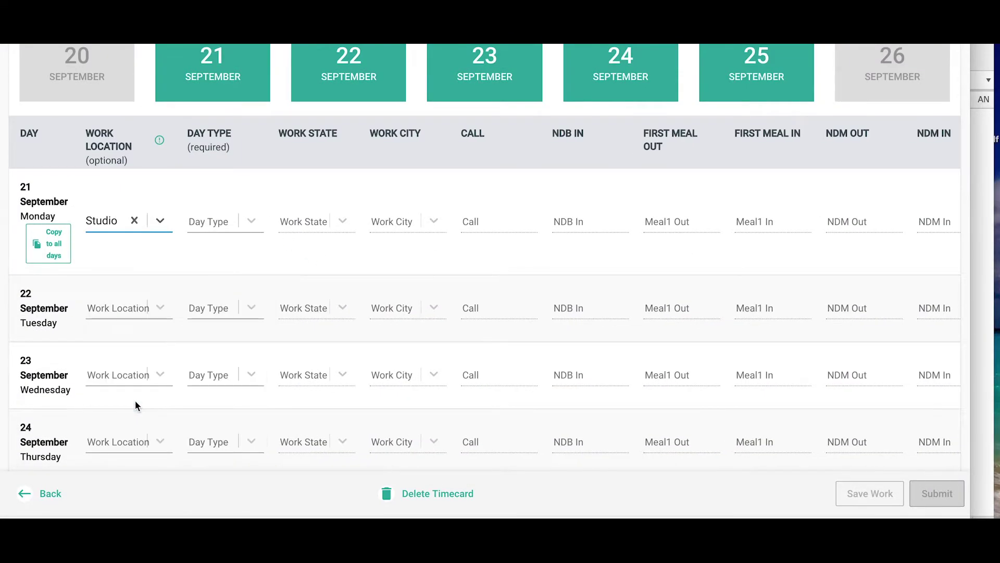
click(249, 221)
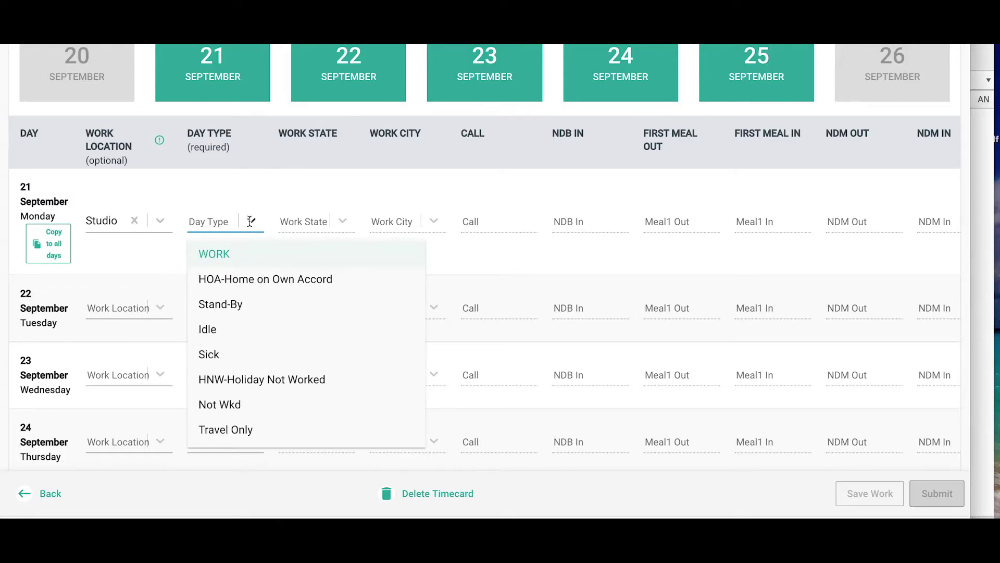
click(245, 255)
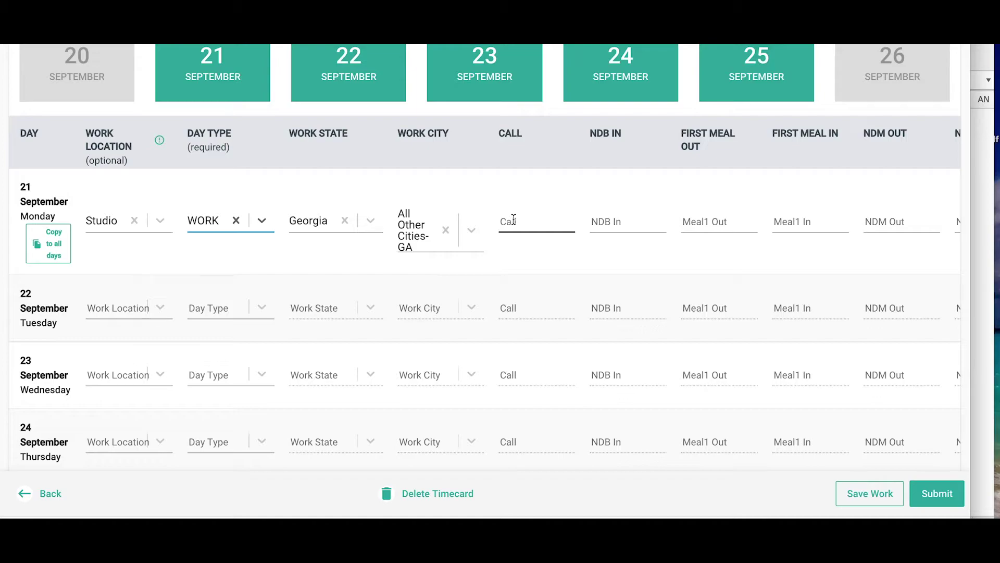
Enter Monday's times: call 7, meal out 13, meal in 13.5, wrap 17.5
click(513, 219)
text(7)
click(714, 221)
text(13)
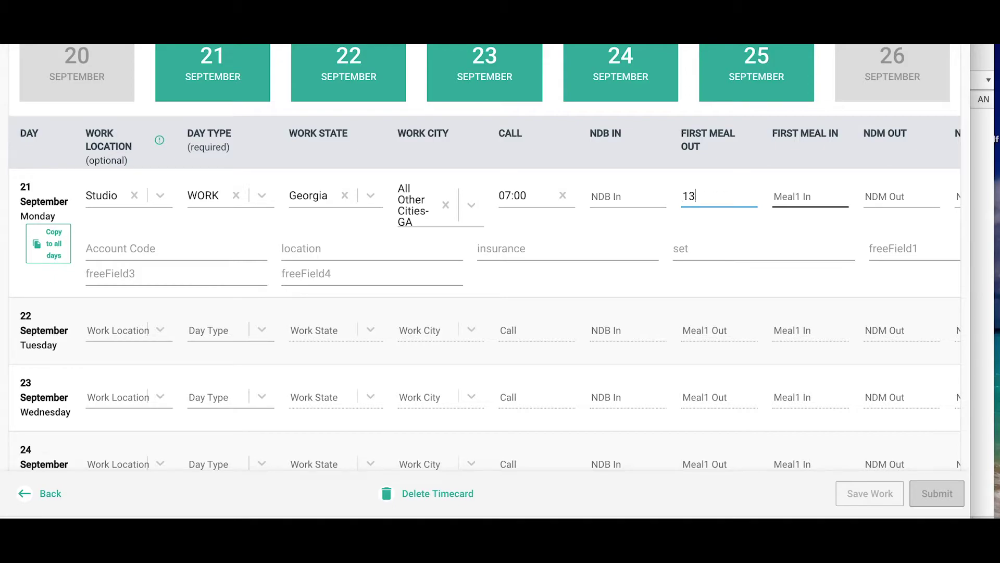
click(805, 193)
text(13.5)
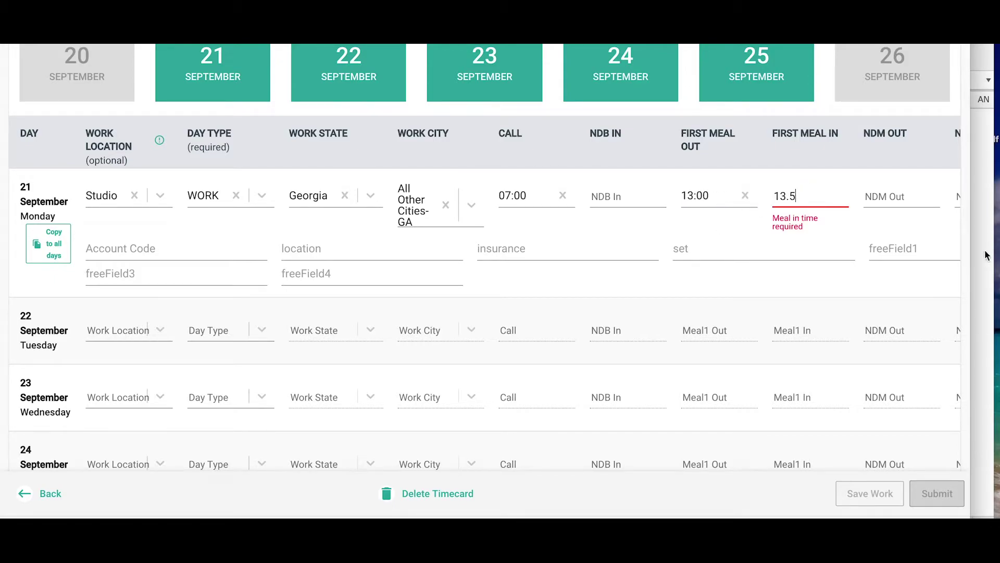
scroll(799, 239, right, 3)
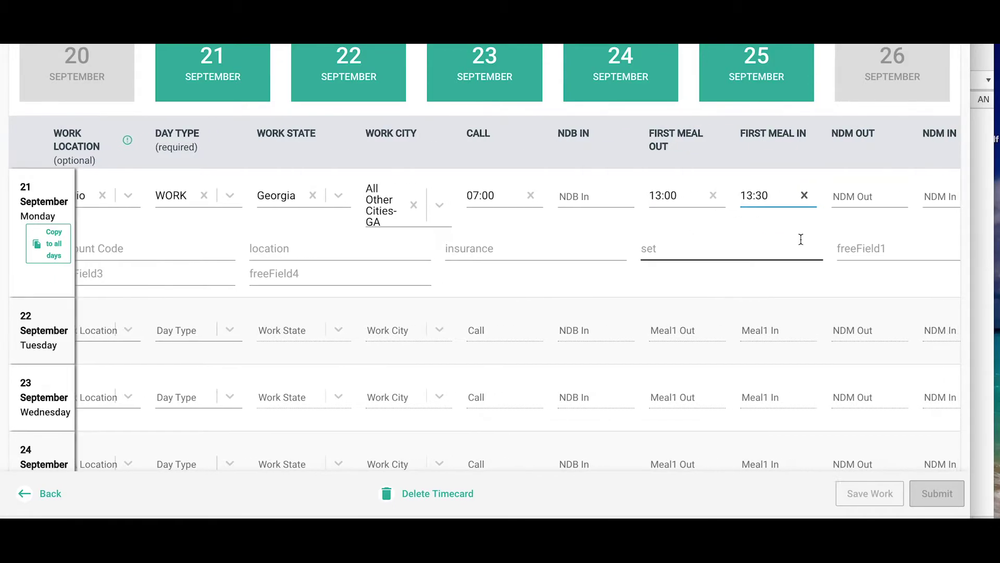
scroll(801, 239, right, 2)
click(863, 193)
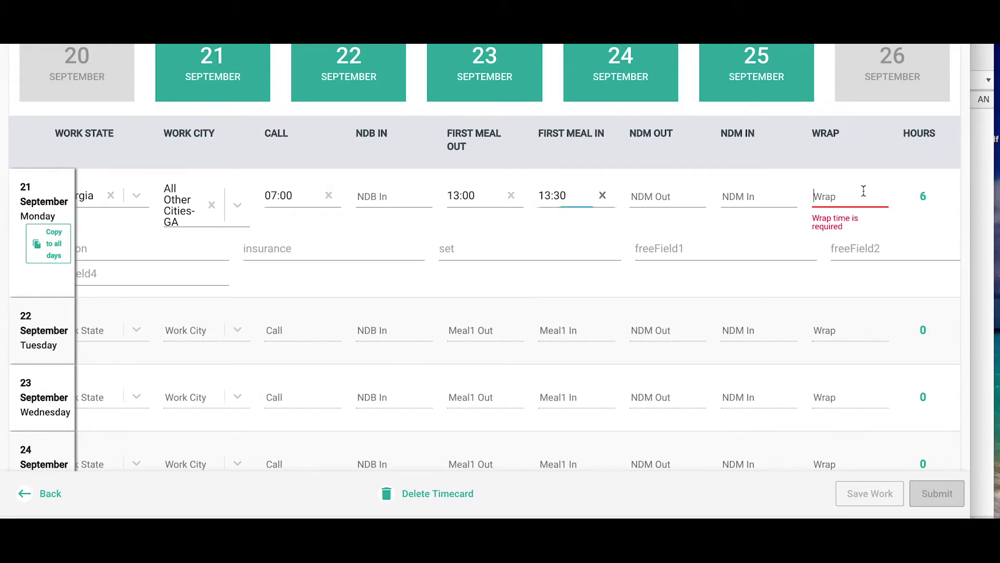
text(17.5)
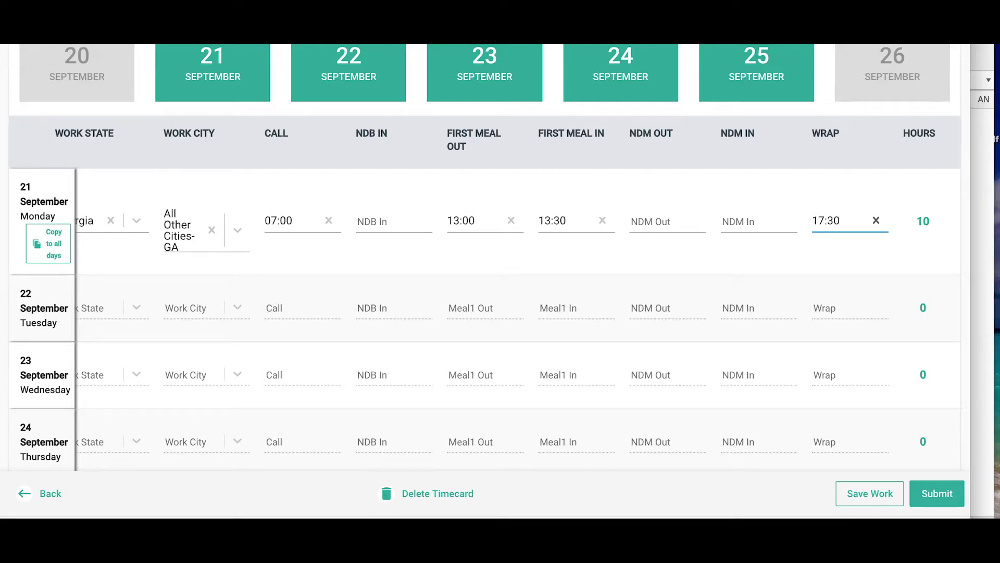
scroll(485, 313, left, 3)
Copy Monday's Studio, WORK, call, meal and wrap times to Tuesday through Friday
click(37, 256)
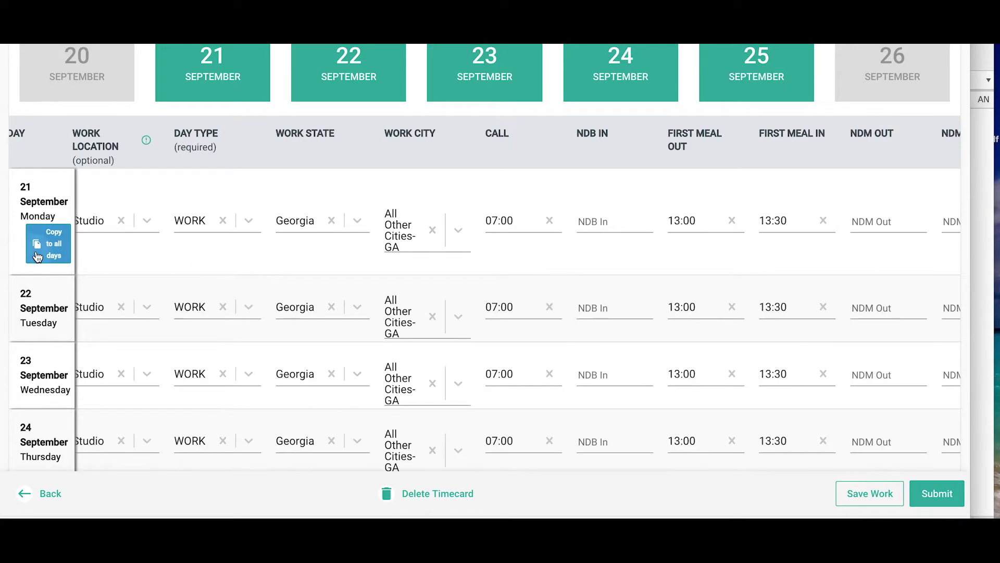
scroll(209, 275, down, 2)
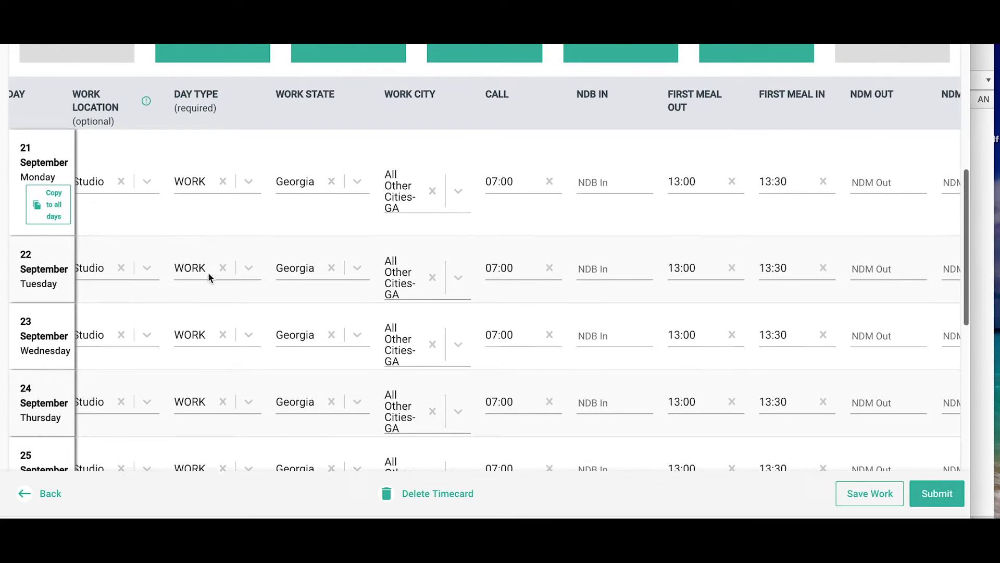
scroll(208, 272, down, 5)
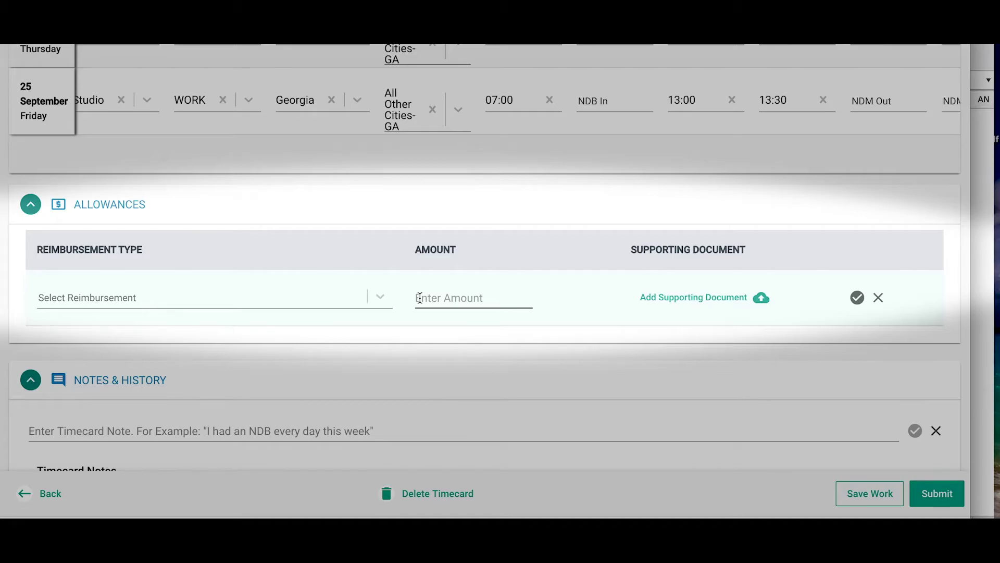
Add and save a Cell Phone Allowance Taxable allowance row with amount 15
click(380, 296)
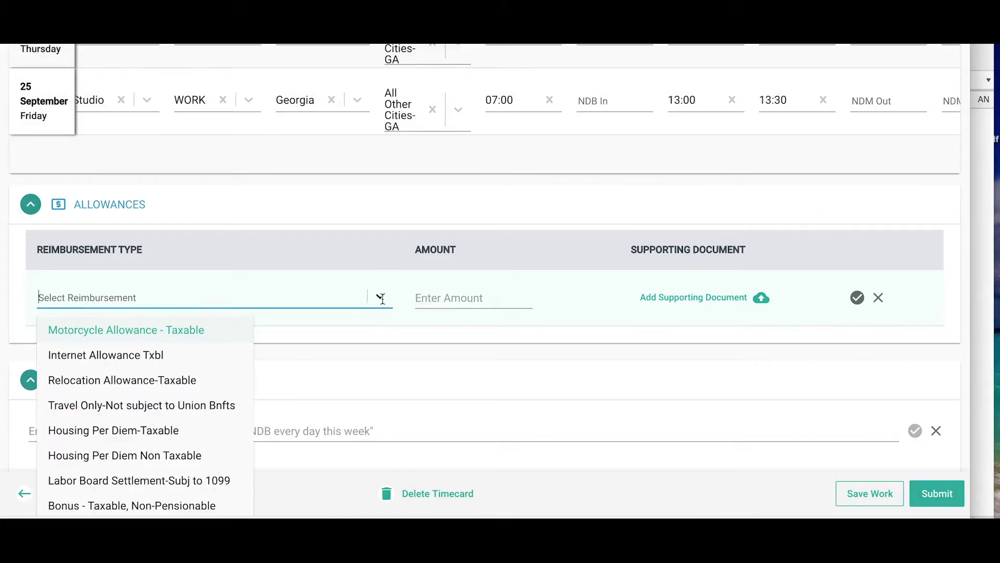
scroll(344, 379, down, 1)
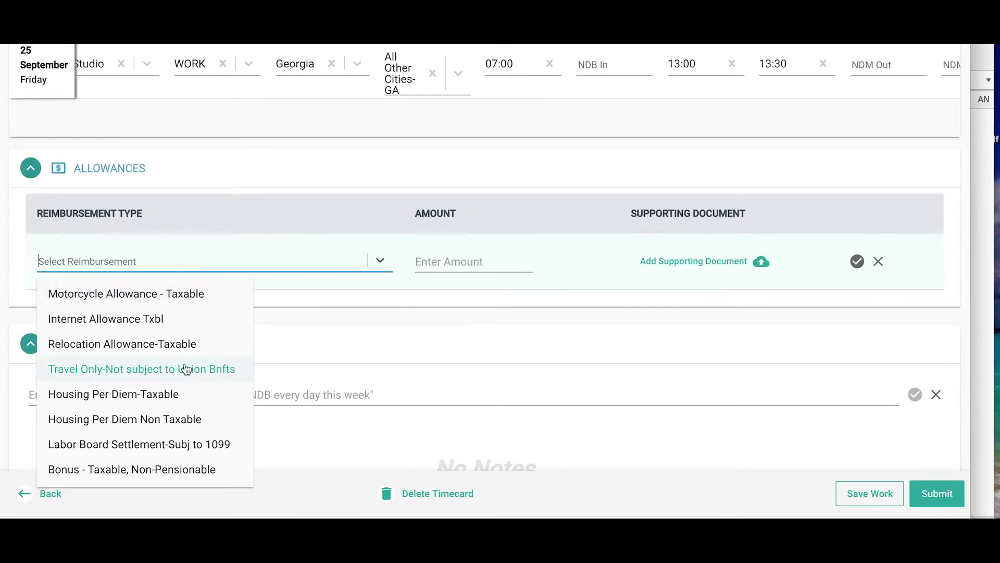
scroll(180, 413, down, 2)
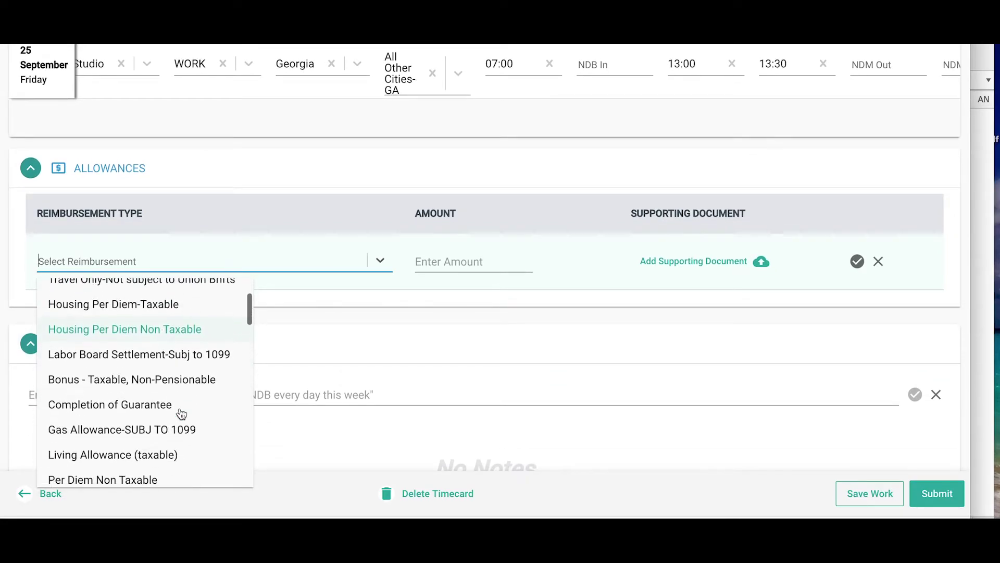
scroll(181, 413, down, 3)
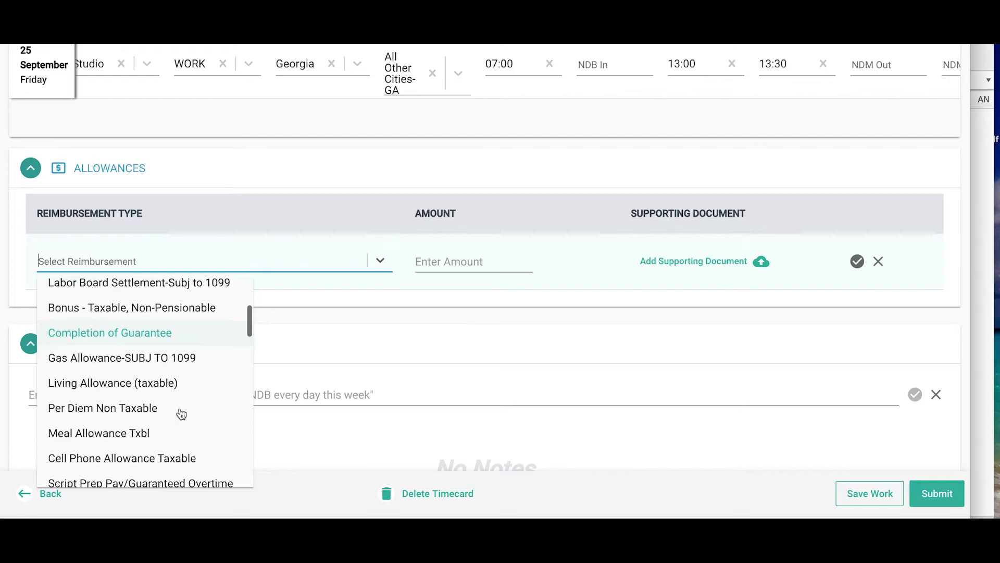
scroll(181, 414, down, 2)
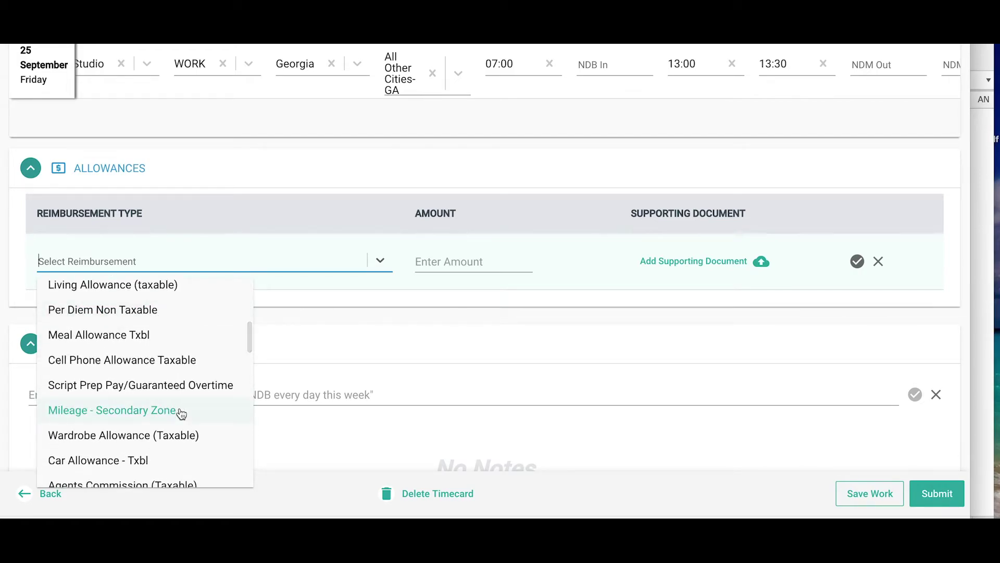
click(179, 360)
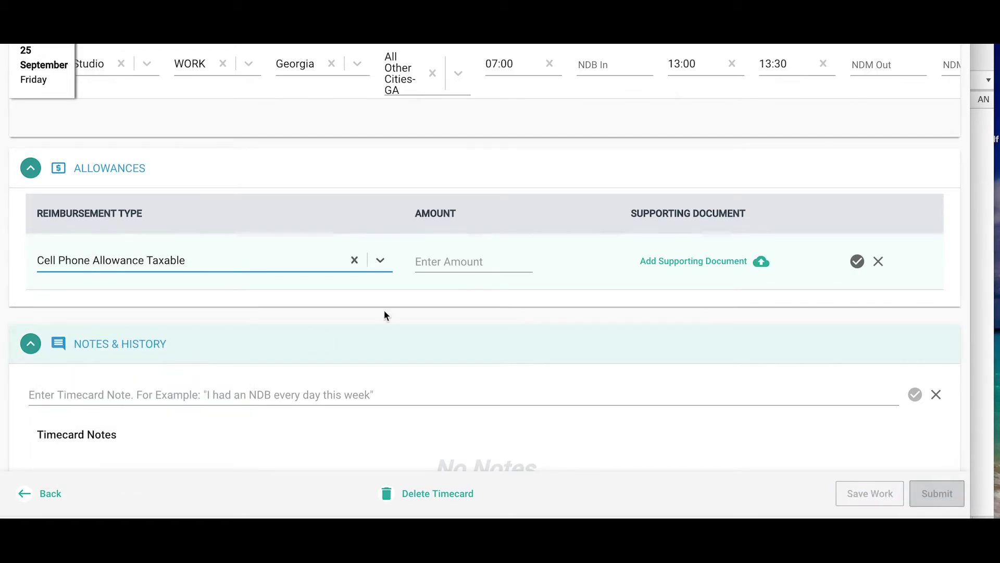
click(448, 265)
text(15)
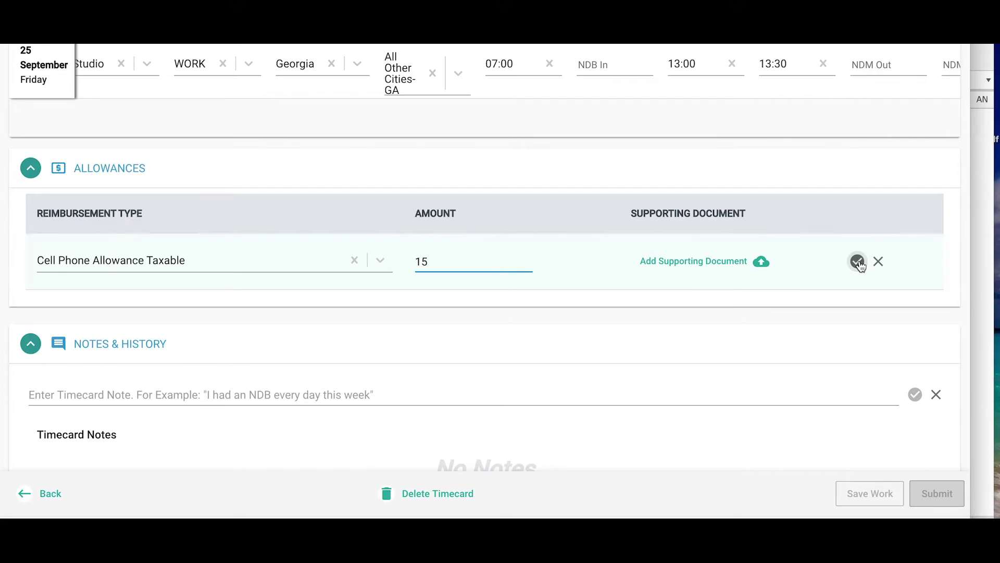
click(858, 261)
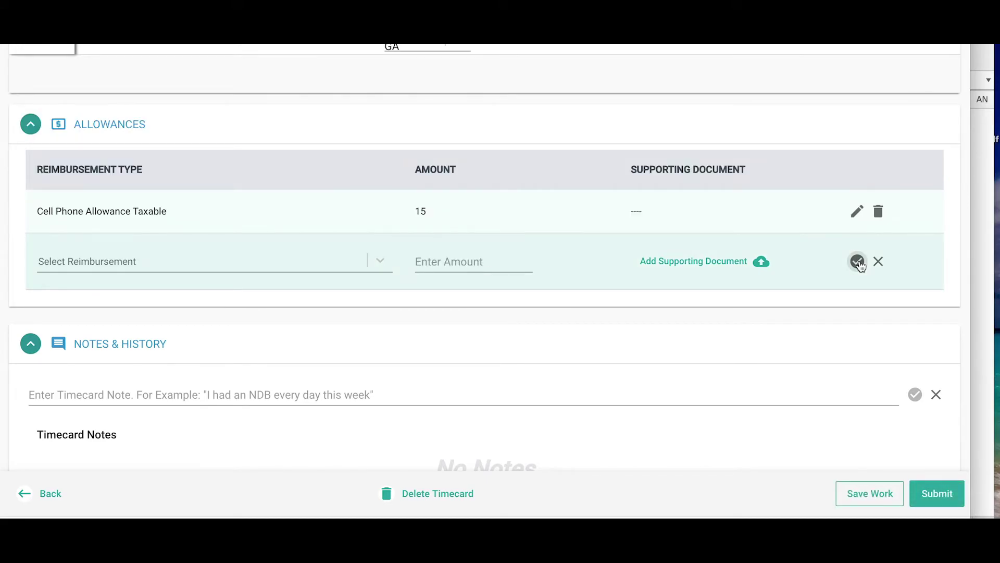
scroll(163, 431, down, 5)
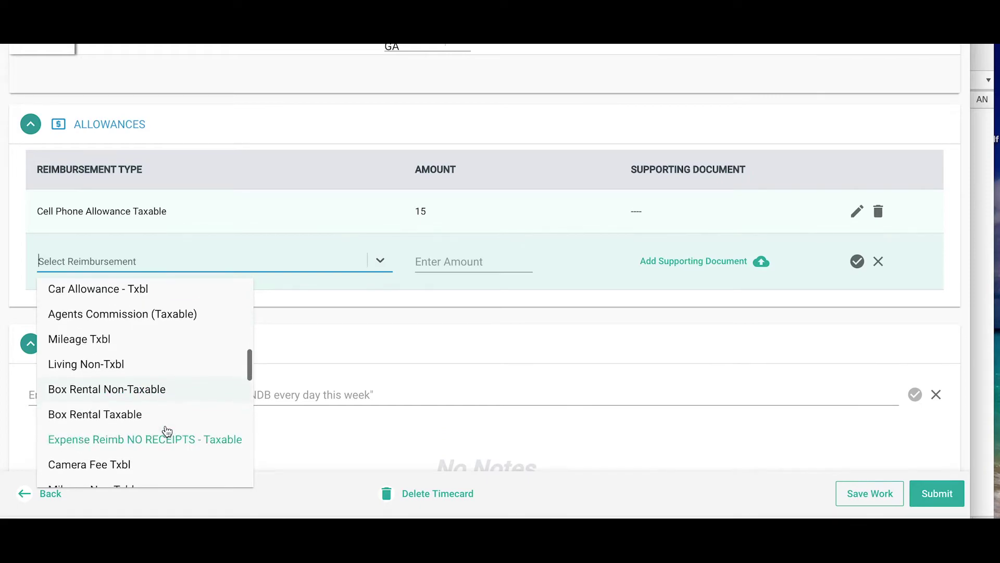
Set the new allowance row to Box Rental Taxable with amount 50
click(165, 410)
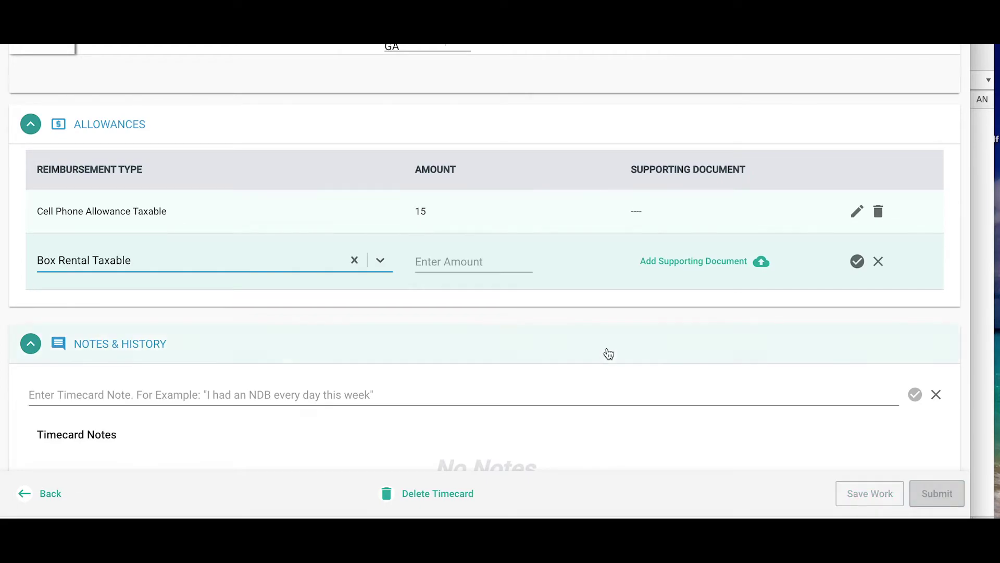
click(500, 266)
text(50)
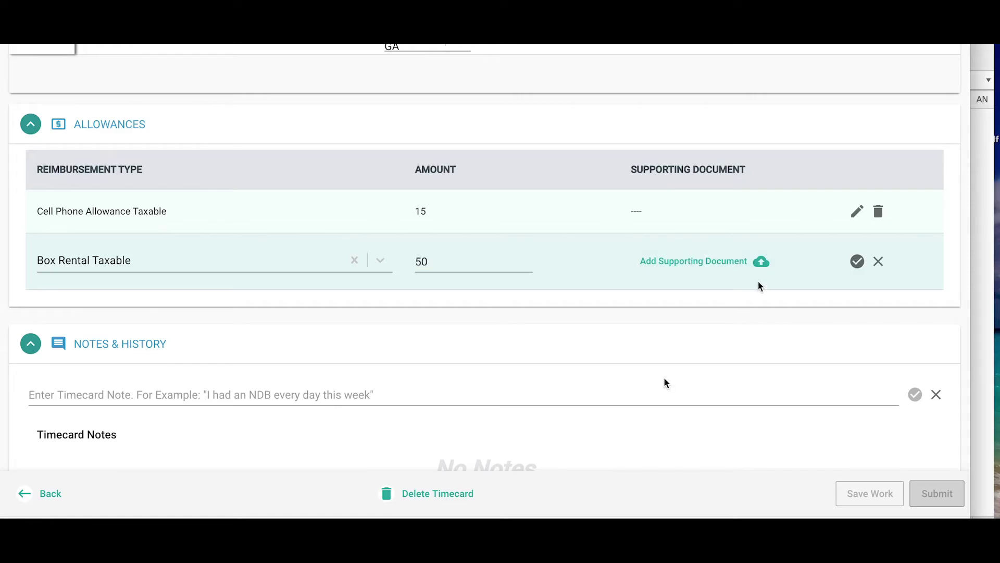
Attach the 9/26 box rental PDF from Weekly Scans > Boxes 9/26 as supporting document
click(761, 261)
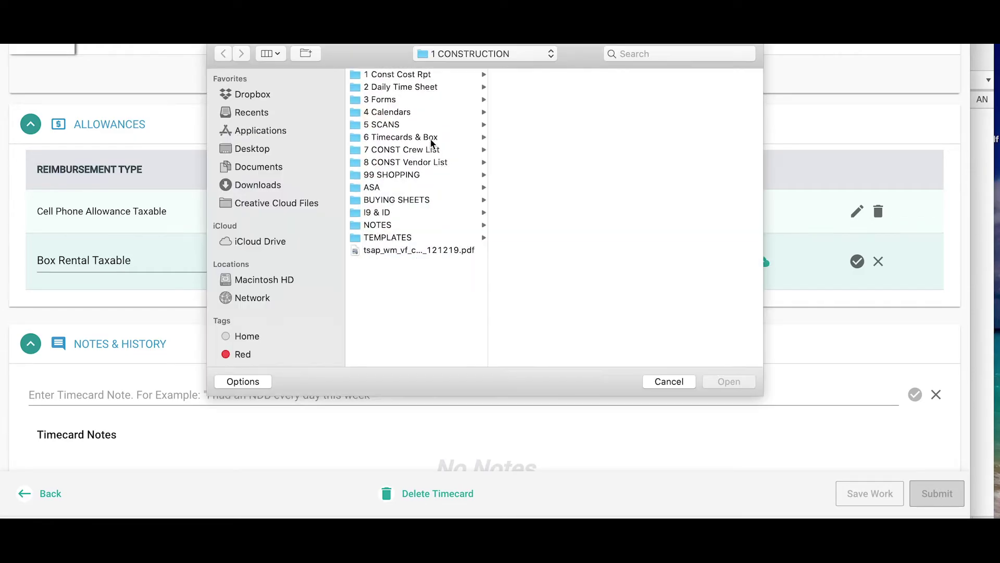
click(404, 137)
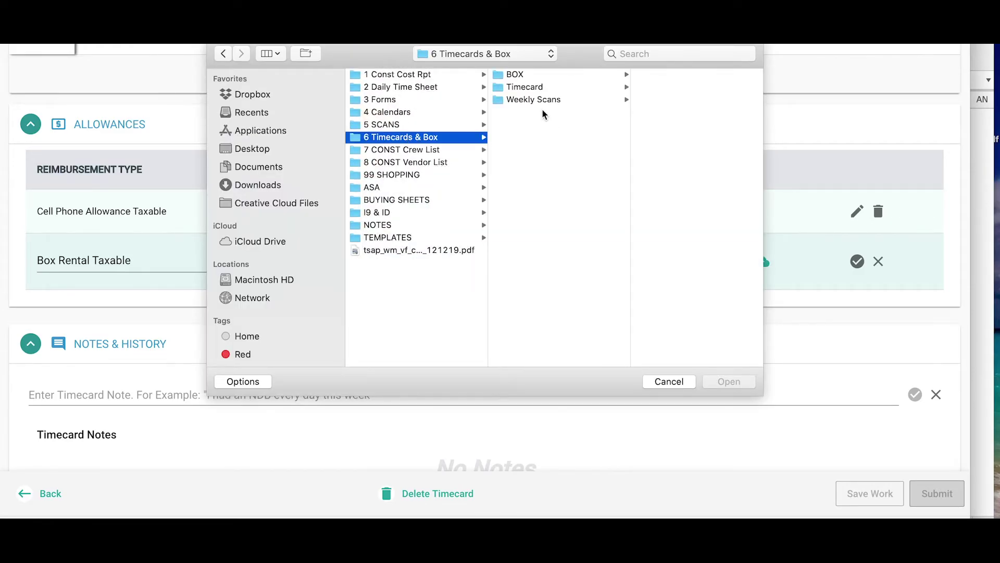
click(537, 101)
click(677, 150)
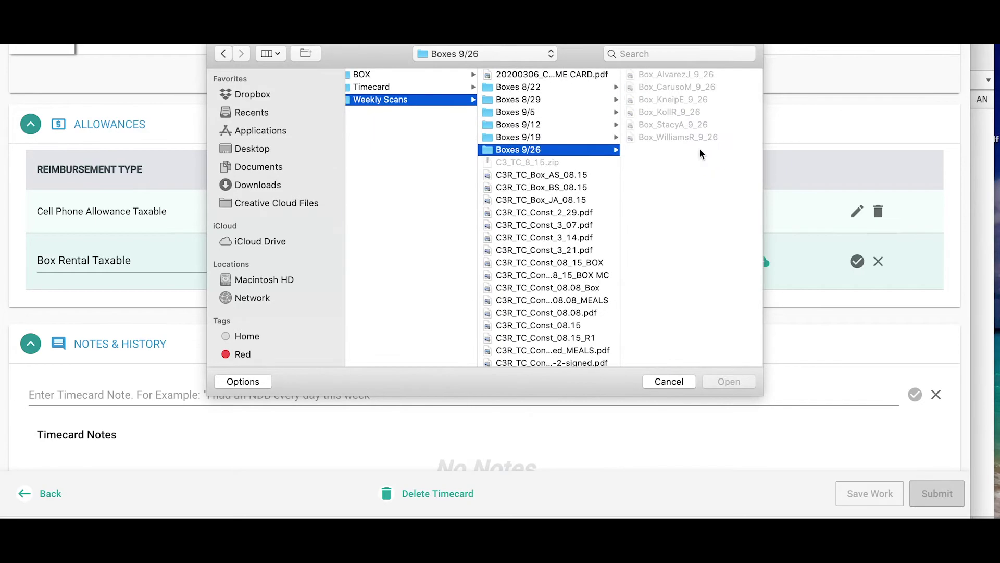
click(675, 87)
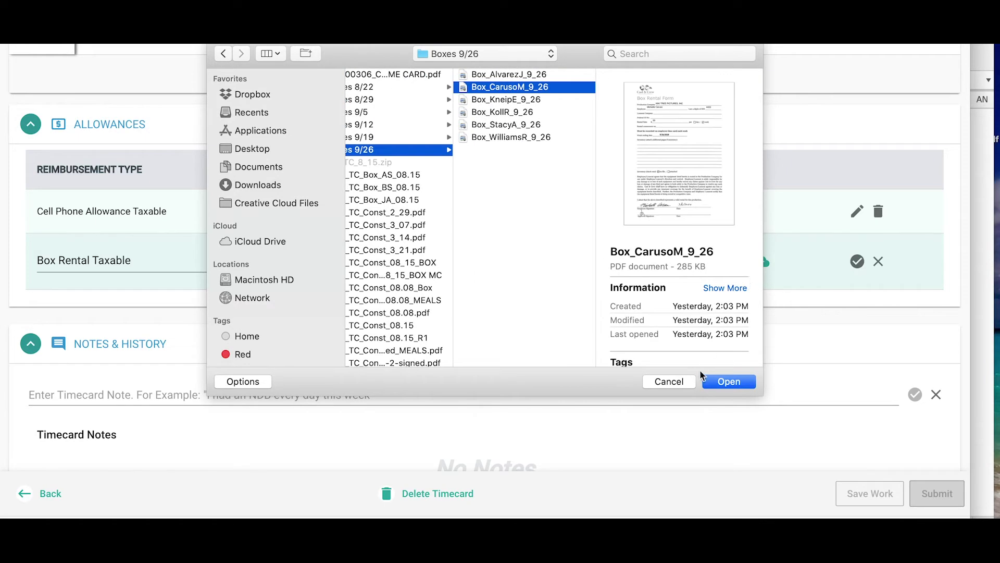
click(729, 382)
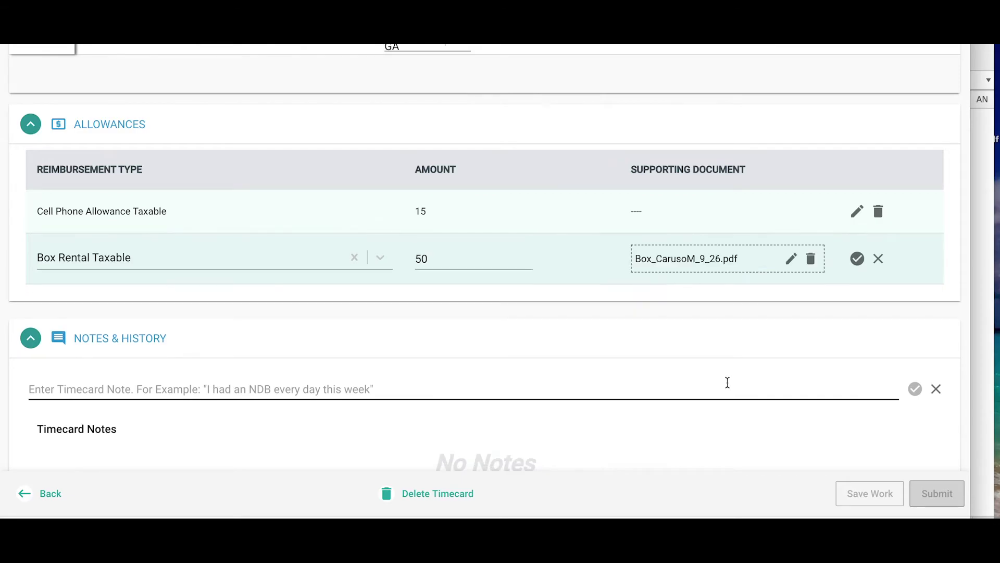
Save the 50 Box Rental Taxable allowance, review the 50-hour week, and submit the timecard
click(857, 258)
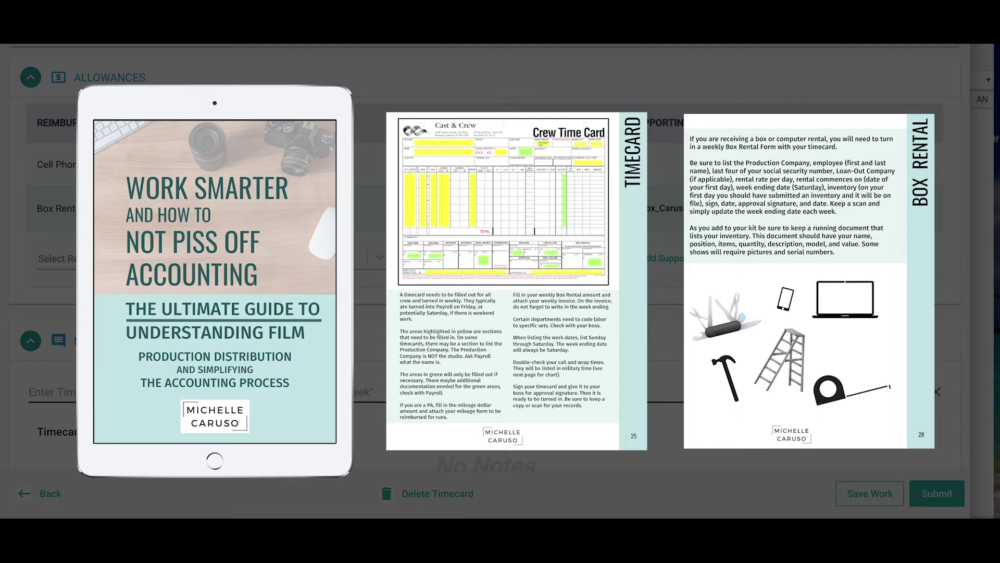
scroll(833, 430, up, 15)
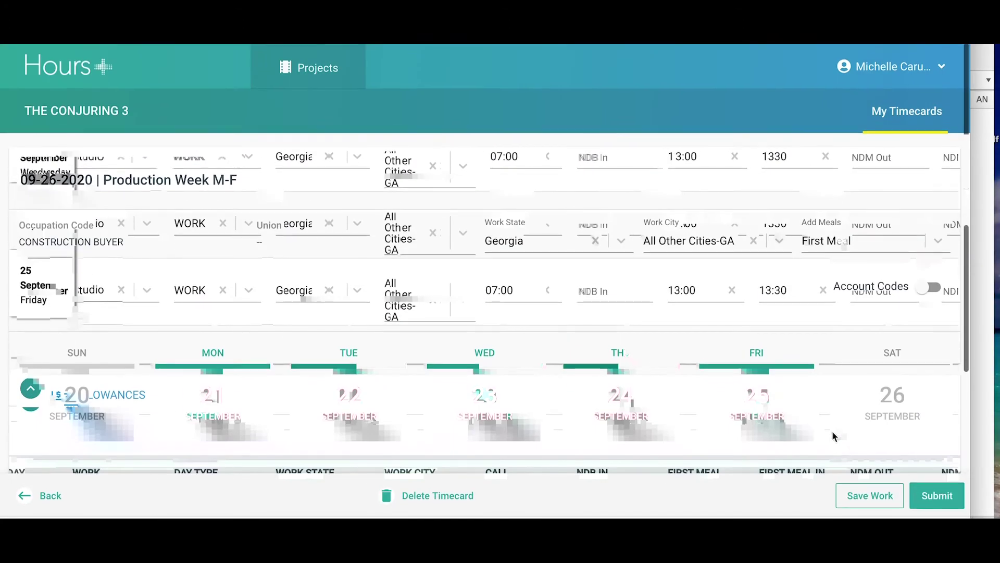
scroll(833, 430, down, 5)
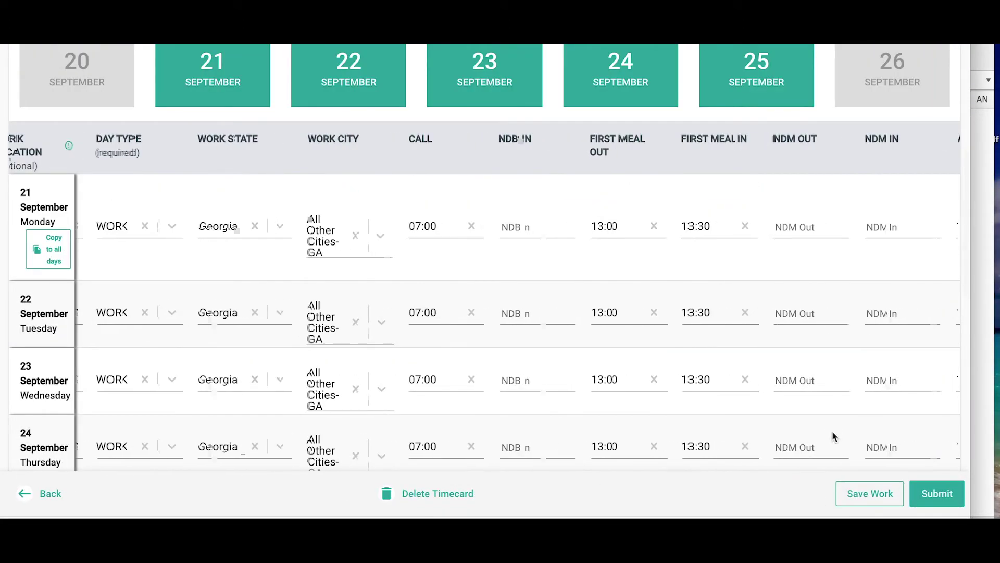
scroll(832, 433, down, 8)
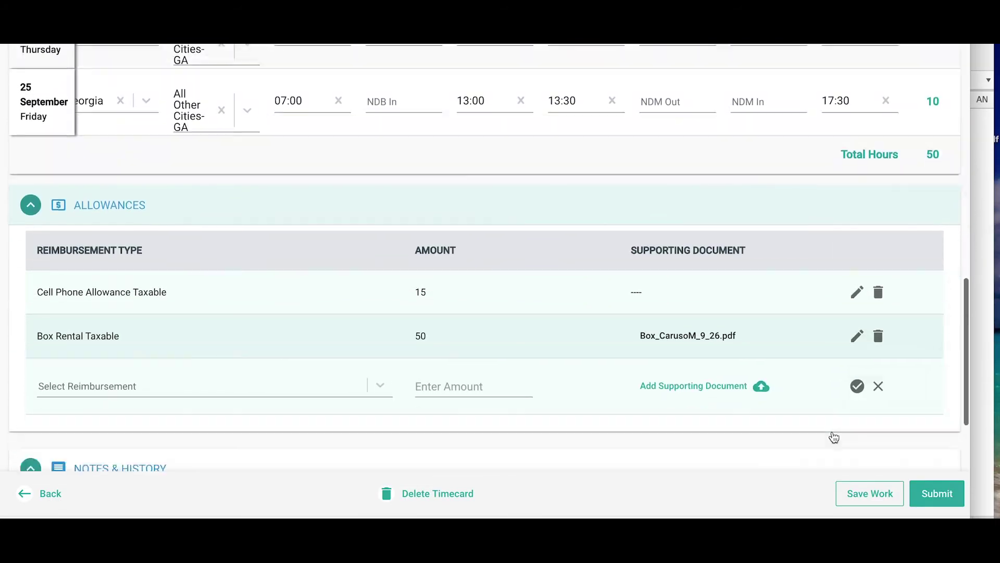
scroll(834, 436, down, 4)
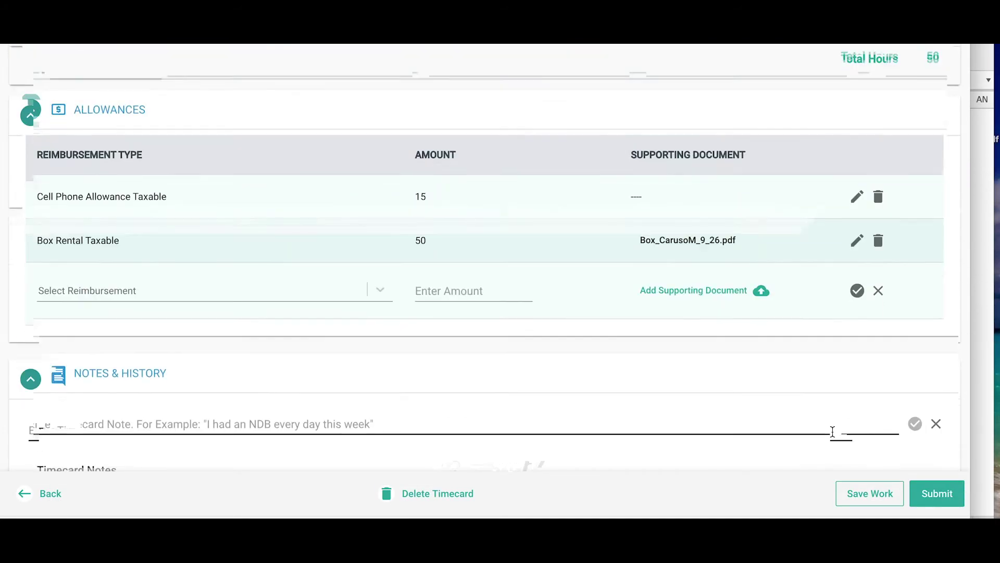
scroll(832, 430, down, 5)
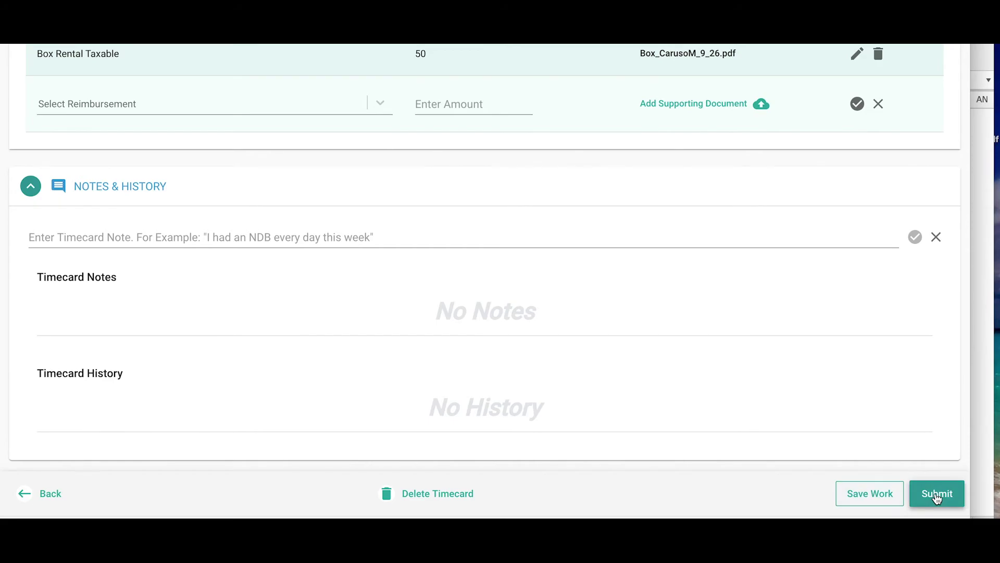
click(936, 497)
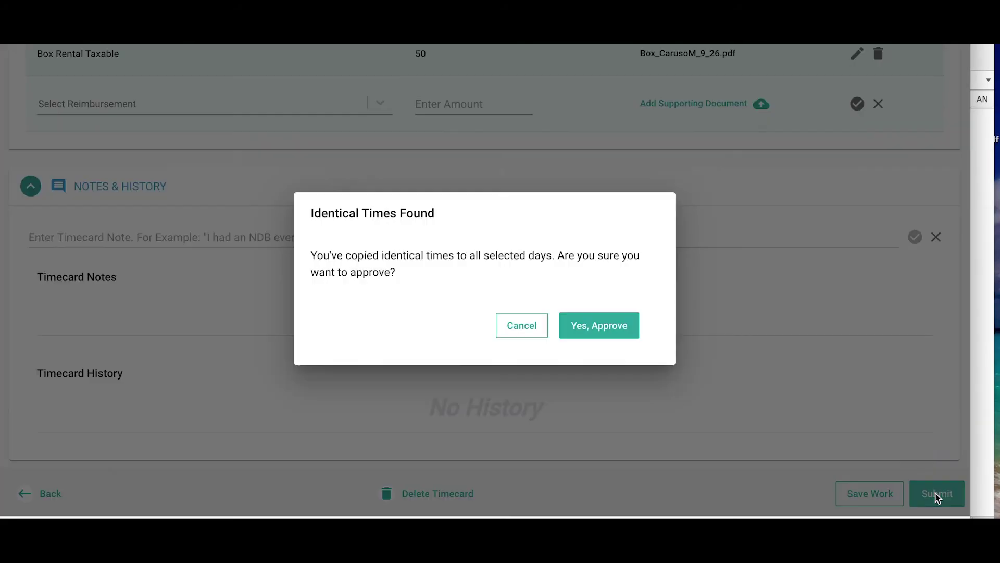
Confirm the identical times, sign with the employee's full name, and approve the timecard
click(630, 333)
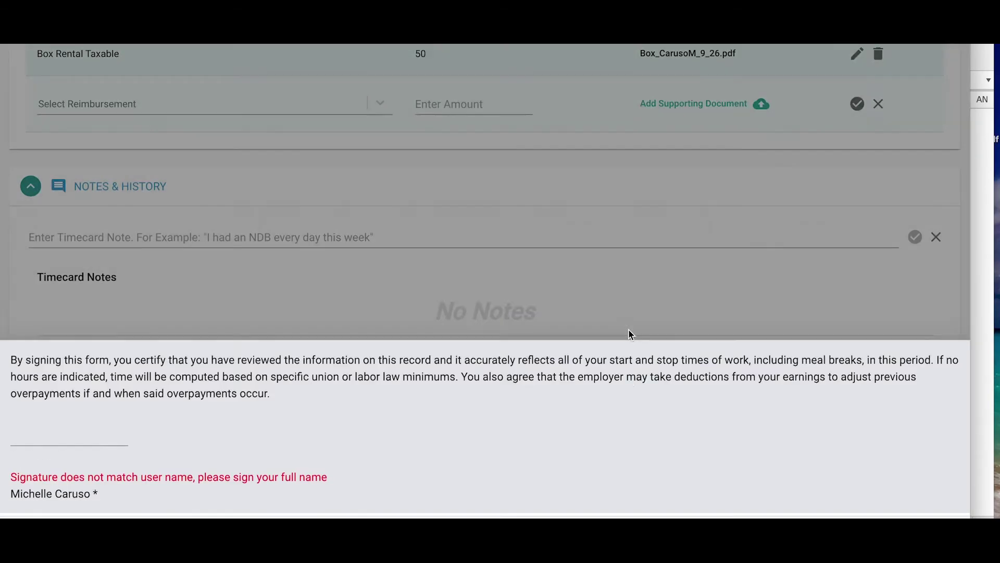
click(78, 393)
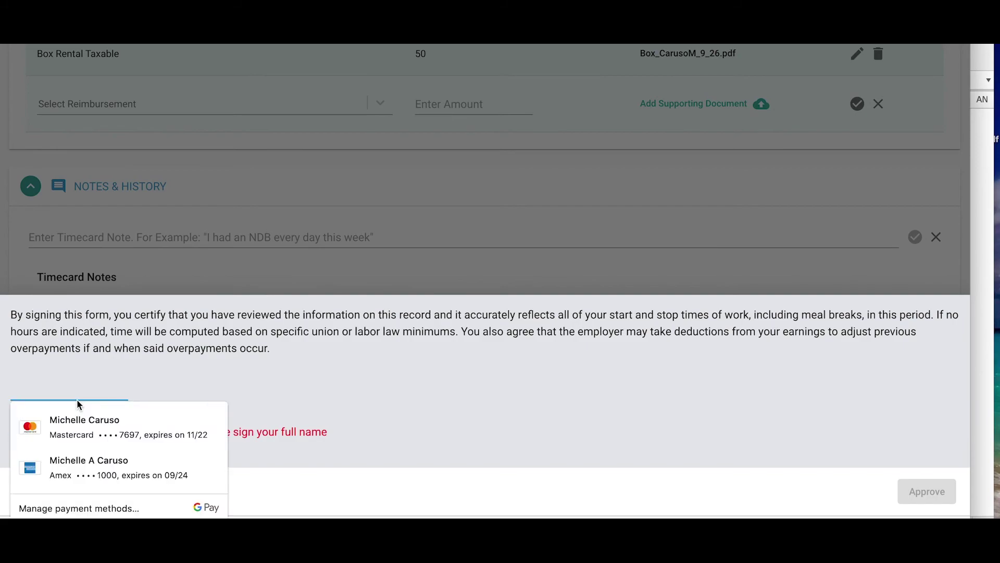
click(361, 393)
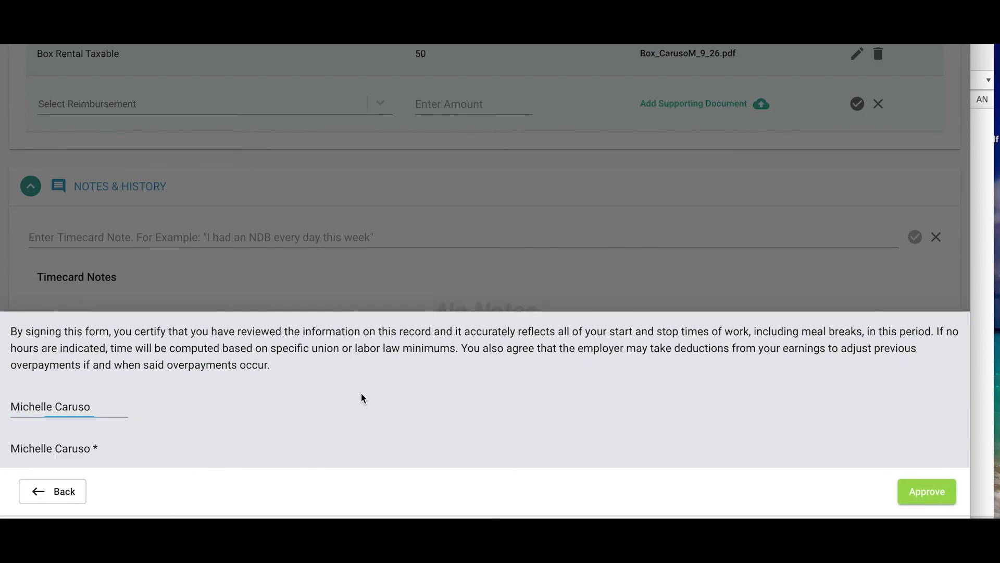
click(947, 501)
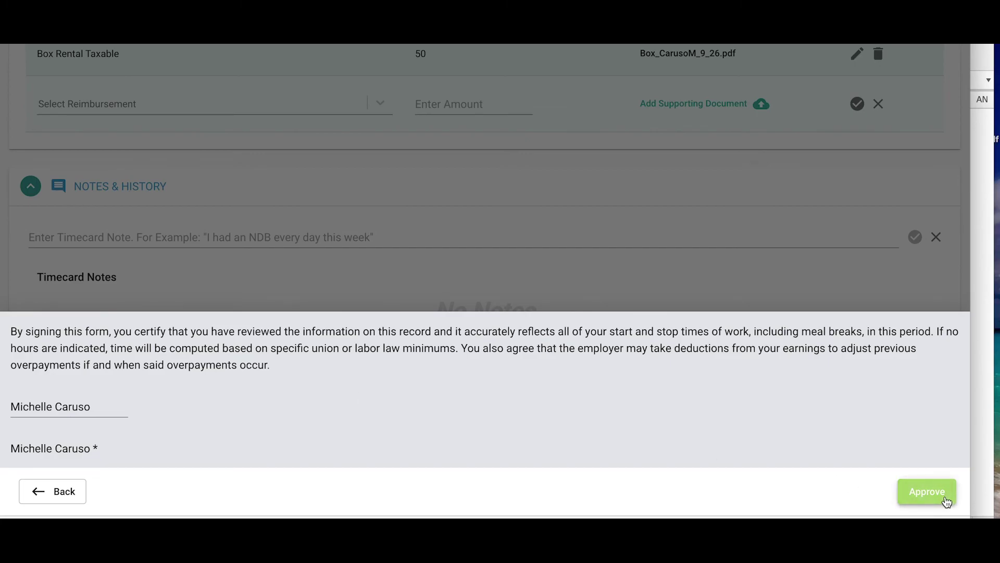